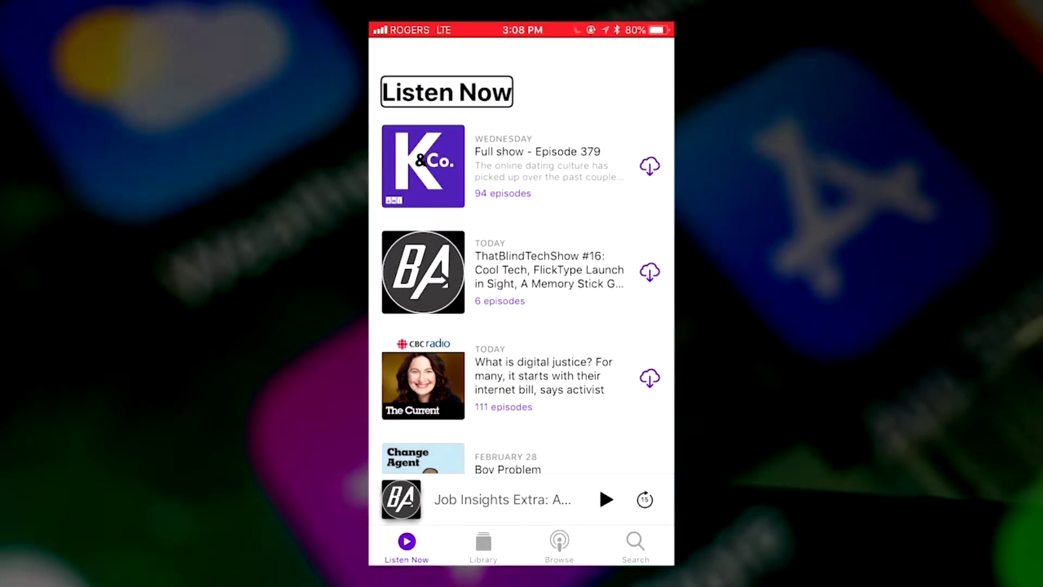
Move VoiceOver focus from Listen Now to the tab bar and activate the Search tab
{"action": "left_click", "coordinate": [406, 545]}
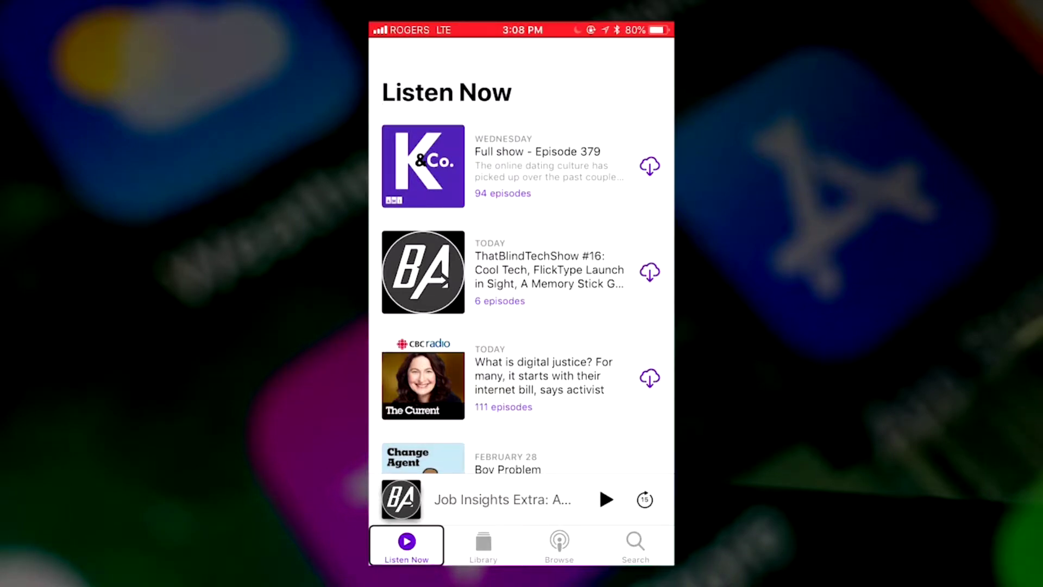
{"action": "left_click", "coordinate": [447, 91]}
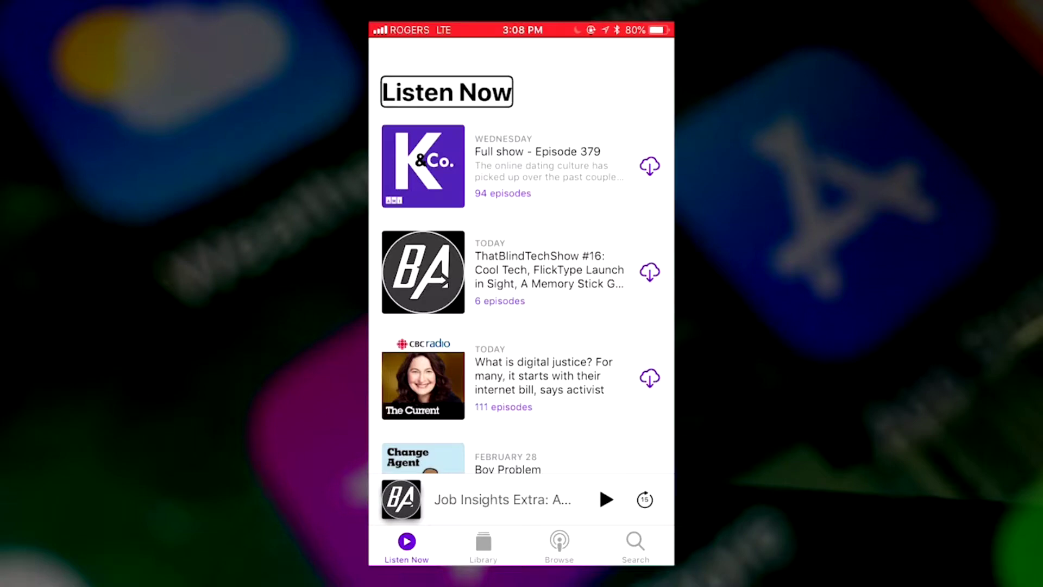
{"action": "key", "text": "Left"}
{"action": "key", "text": "Right"}
{"action": "key", "text": "Left"}
{"action": "key", "text": "Left"}
{"action": "key", "text": "space"}
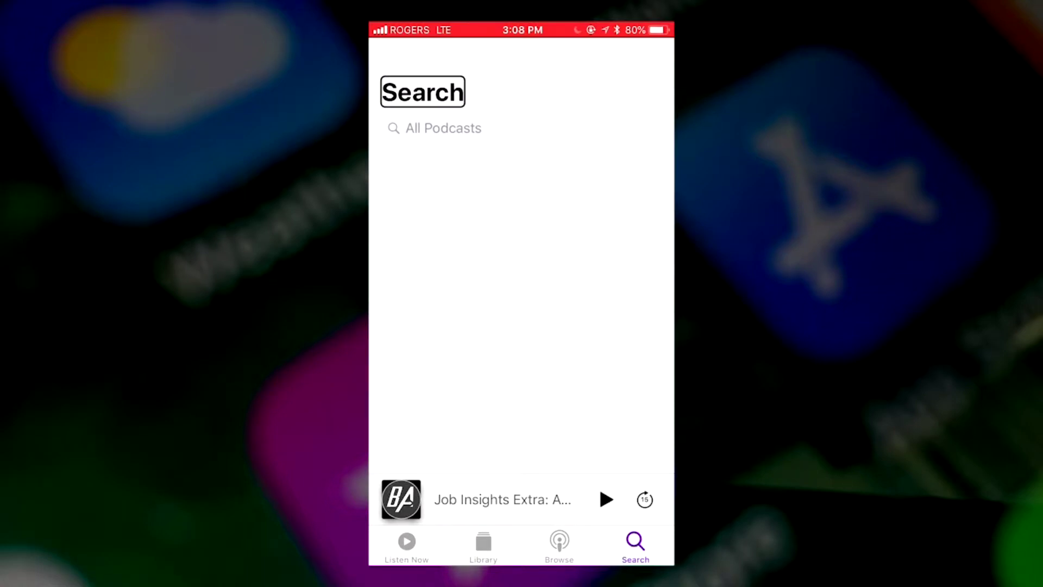
Move focus into the empty All Podcasts search field
{"action": "key", "text": "Right"}
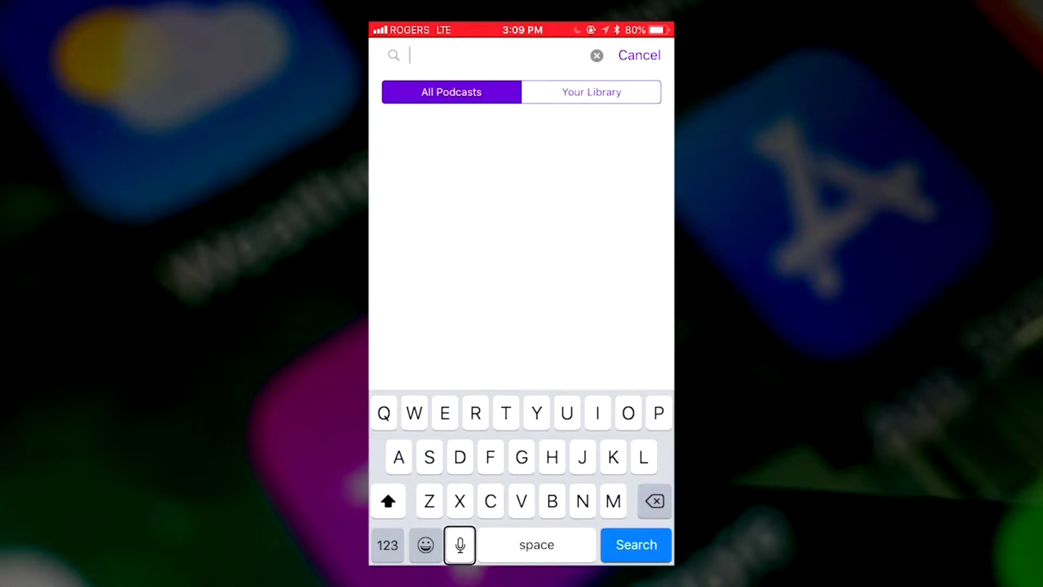
Dictate 'Live from studio five' into the search field and run the search
{"action": "left_click", "coordinate": [460, 545]}
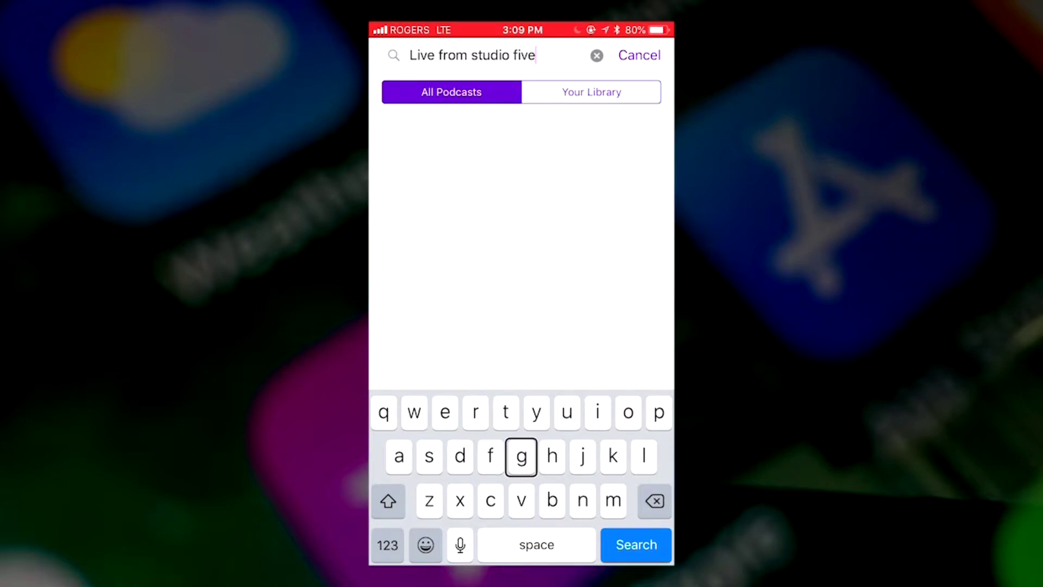
{"action": "left_click", "coordinate": [636, 545]}
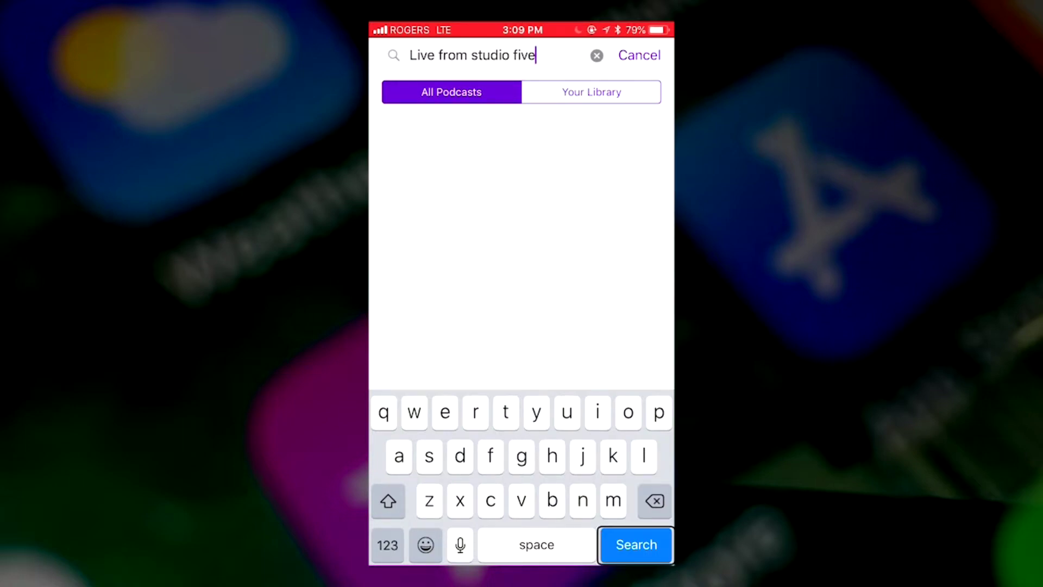
{"action": "key", "text": "Return"}
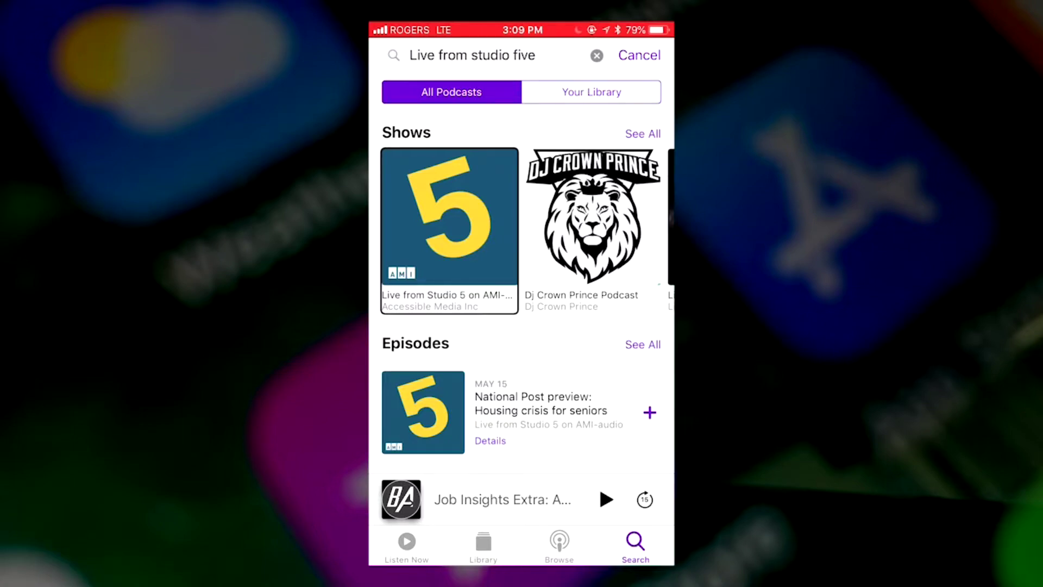
Open the Live from Studio 5 on AMI-audio tile from the Shows results
{"action": "left_click", "coordinate": [406, 132]}
{"action": "left_click", "coordinate": [522, 326]}
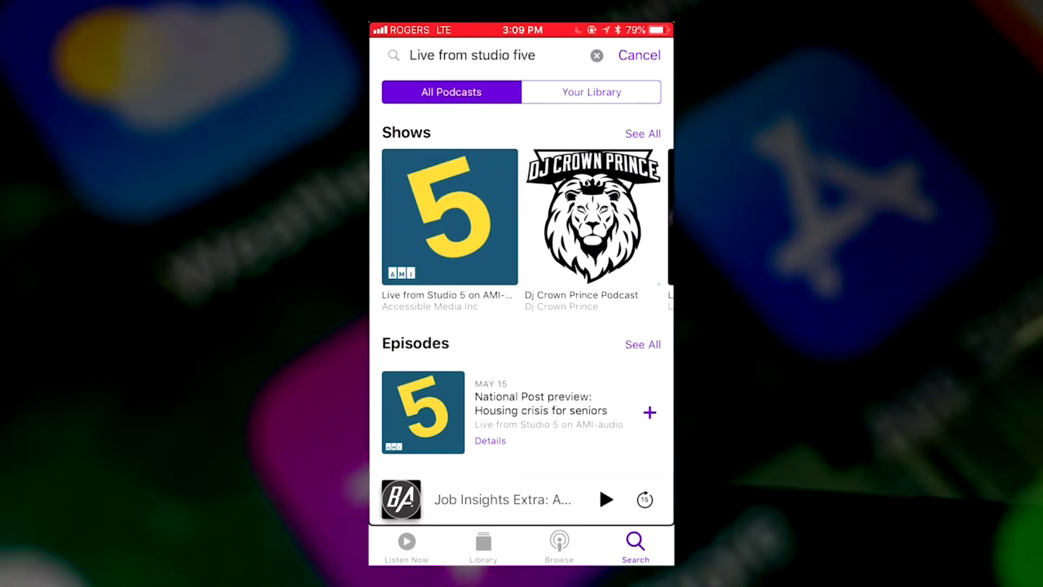
{"action": "left_click", "coordinate": [642, 133]}
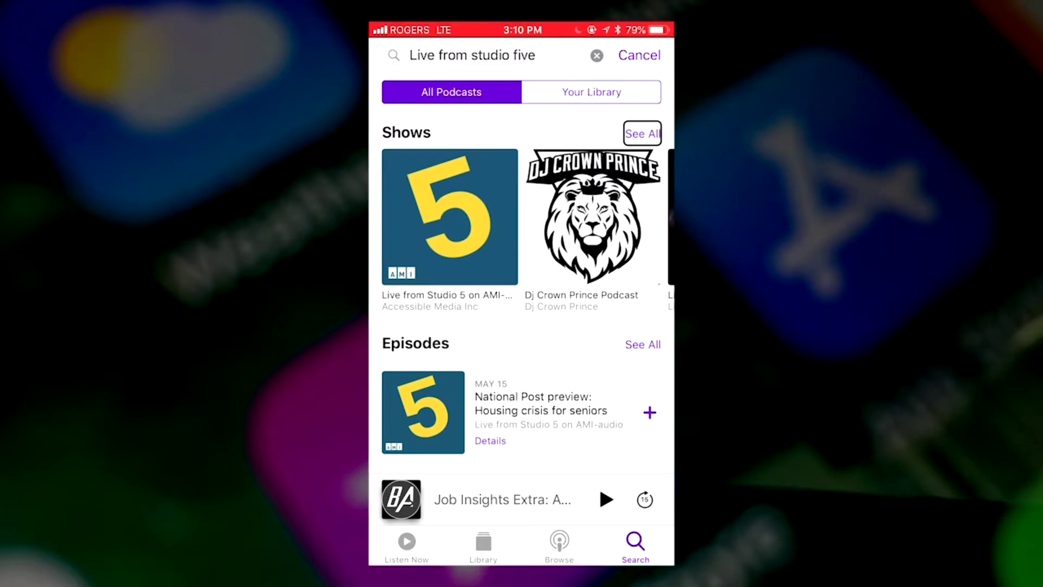
{"action": "left_click", "coordinate": [450, 230]}
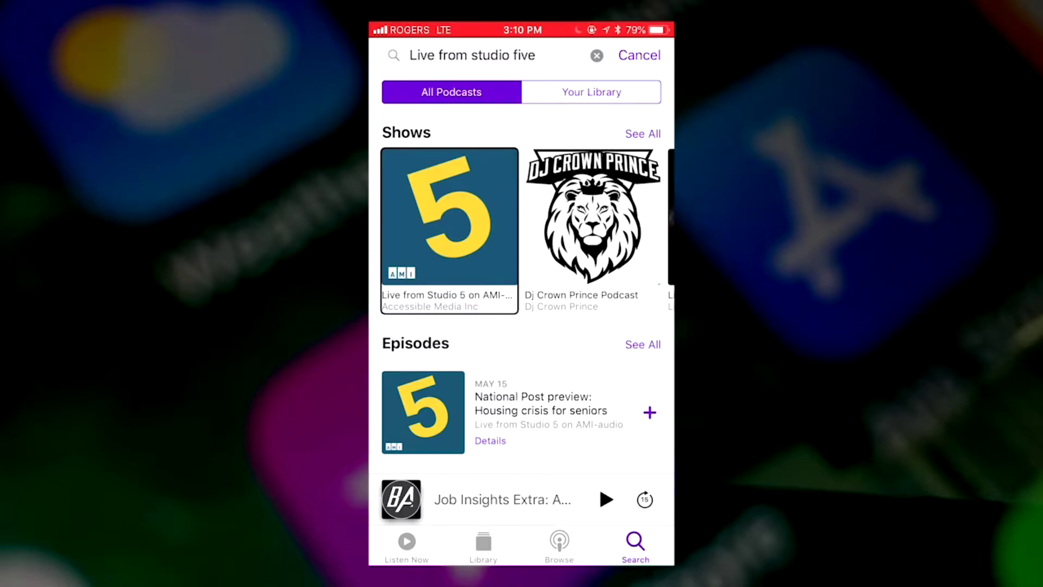
{"action": "key", "text": "ctrl+alt+space"}
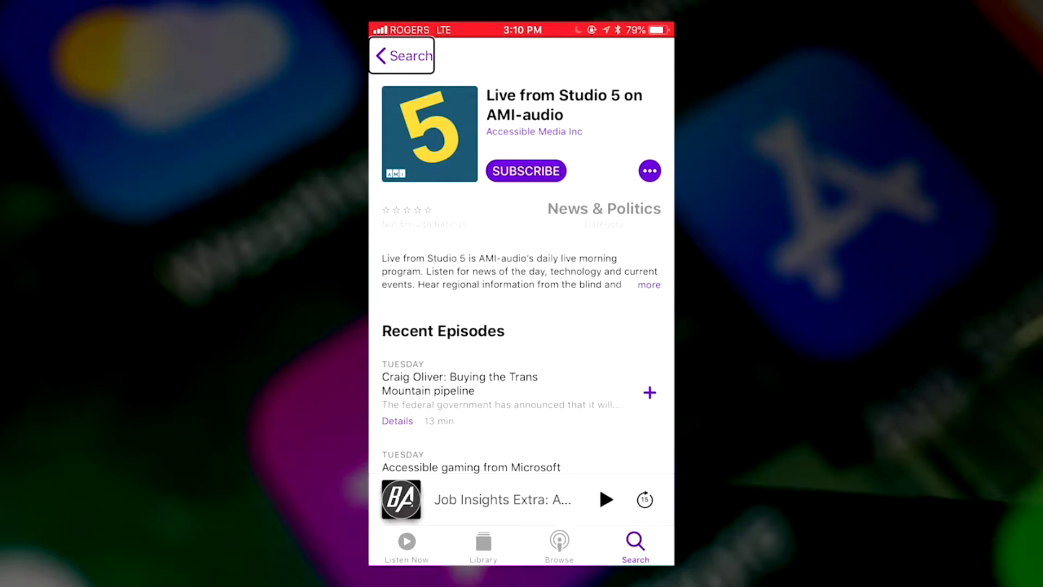
Check the show's title and publisher, then subscribe to Live from Studio 5
{"action": "left_click", "coordinate": [429, 133]}
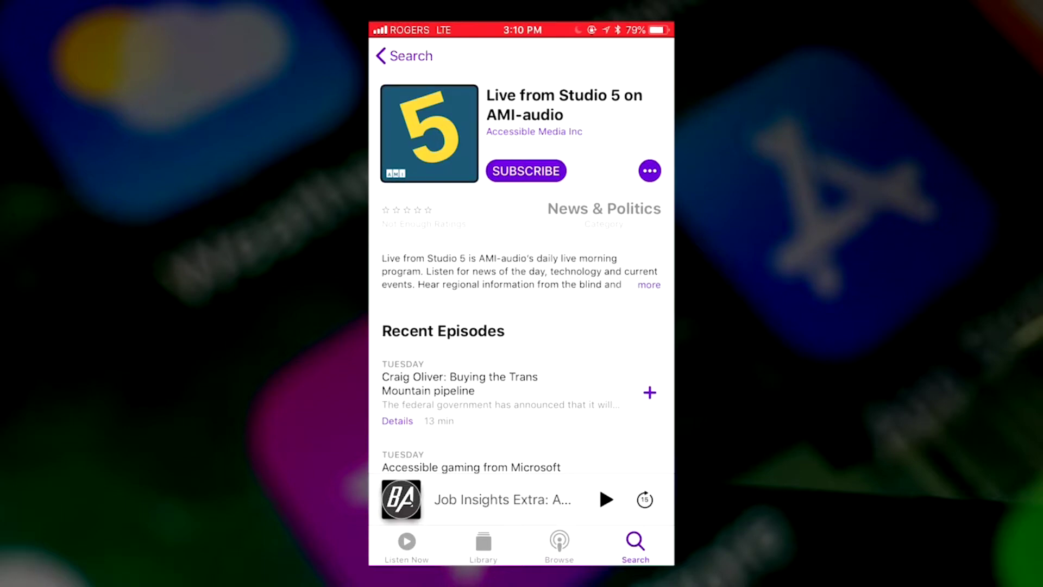
{"action": "left_click", "coordinate": [573, 105]}
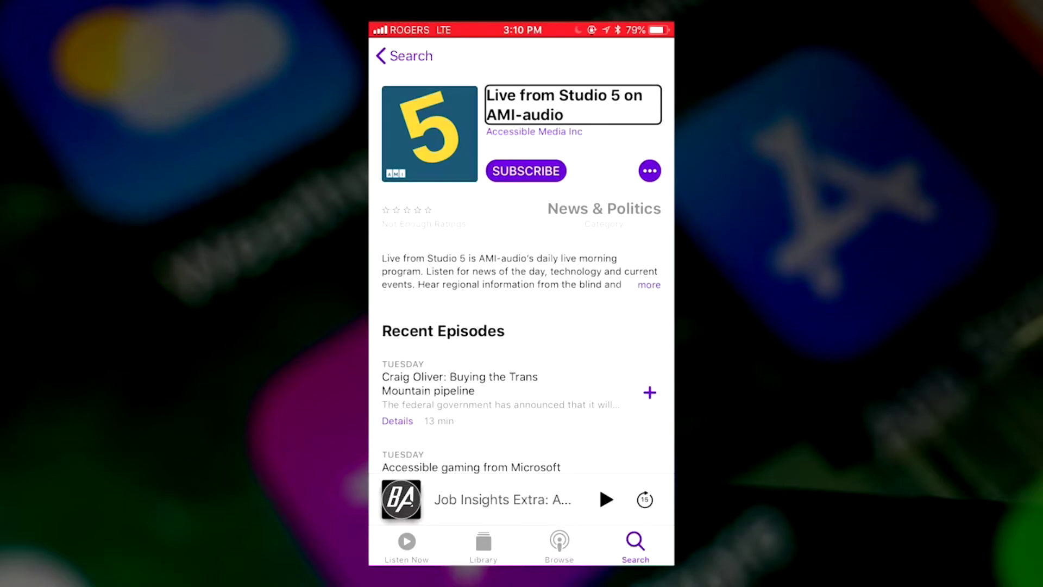
{"action": "left_click", "coordinate": [573, 131]}
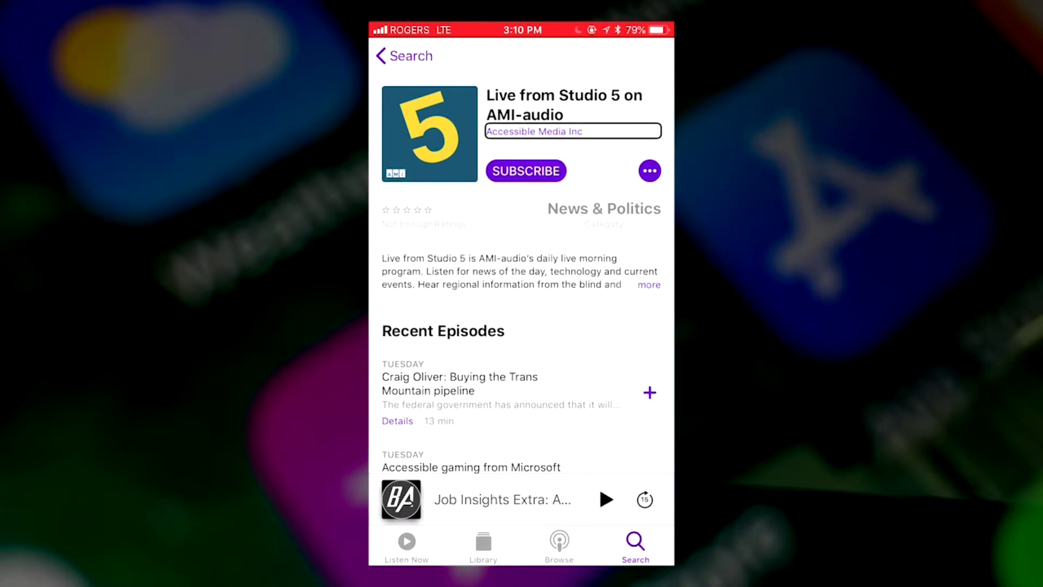
{"action": "left_click", "coordinate": [526, 170]}
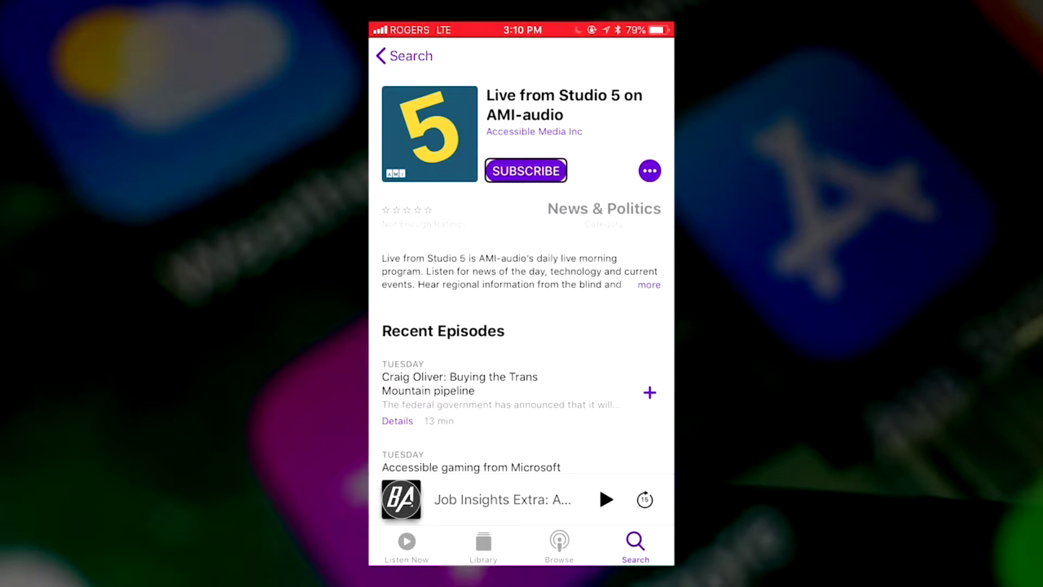
{"action": "double_click", "coordinate": [526, 171]}
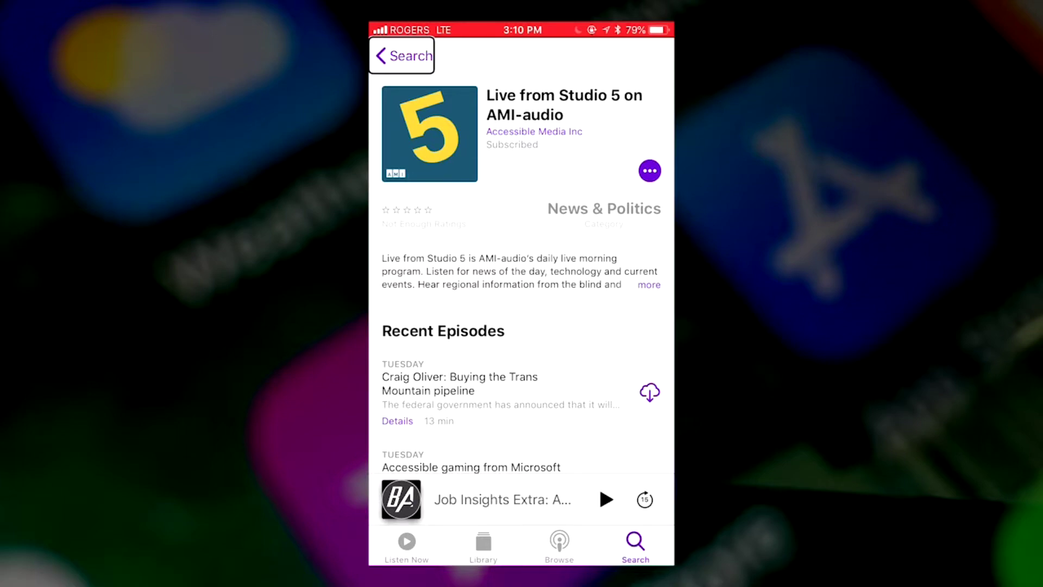
{"action": "left_click", "coordinate": [429, 133]}
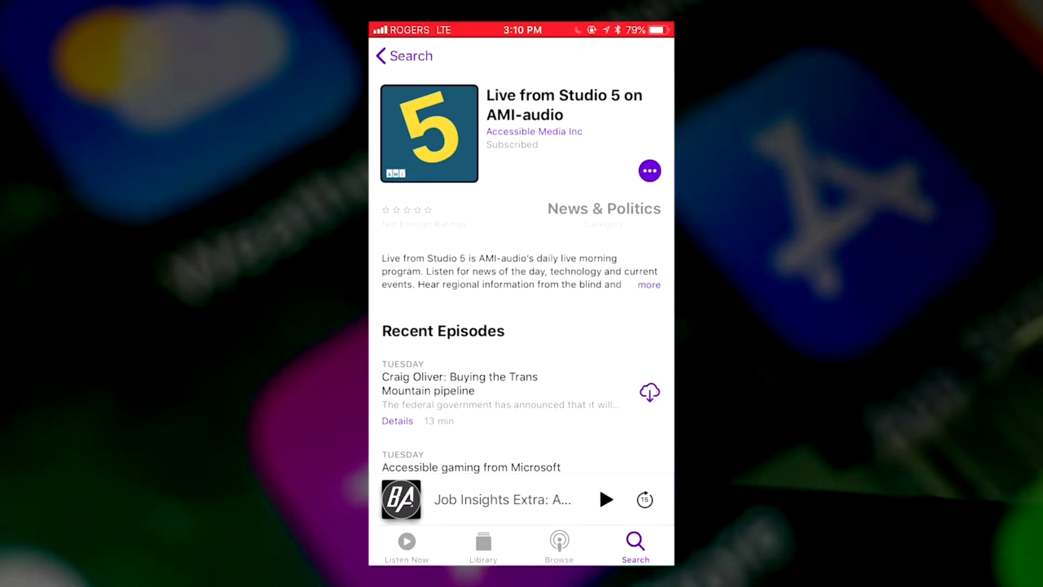
{"action": "left_click", "coordinate": [564, 105]}
{"action": "left_click", "coordinate": [573, 131]}
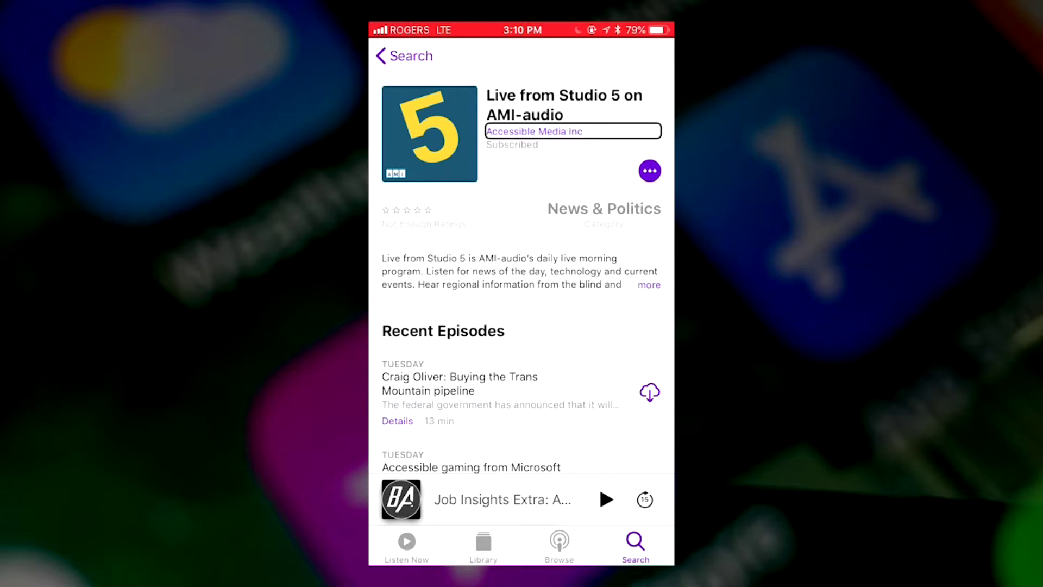
{"action": "left_click", "coordinate": [573, 144]}
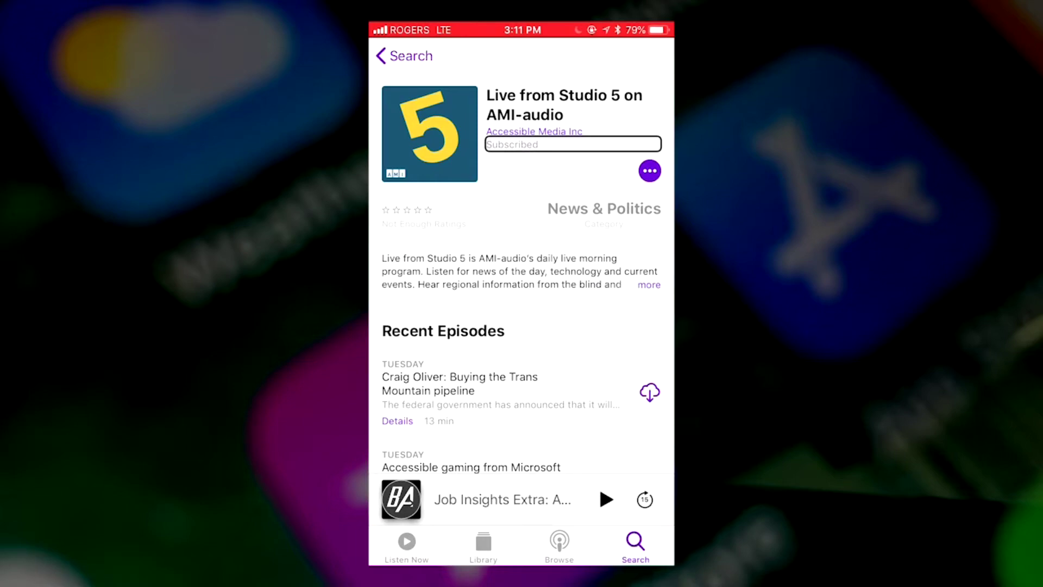
{"action": "left_click", "coordinate": [406, 545]}
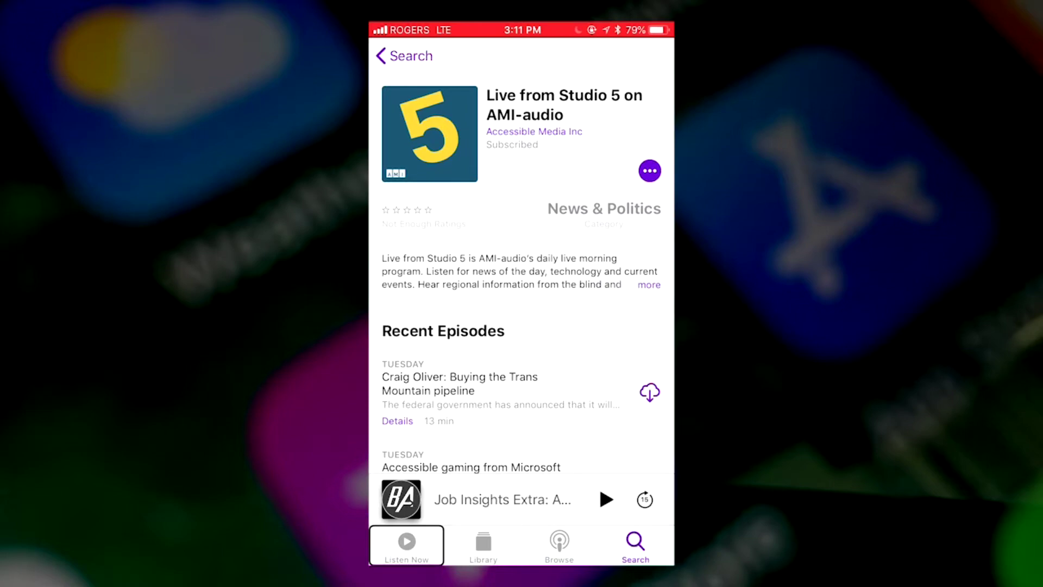
{"action": "double_click", "coordinate": [406, 545]}
{"action": "left_click", "coordinate": [521, 166]}
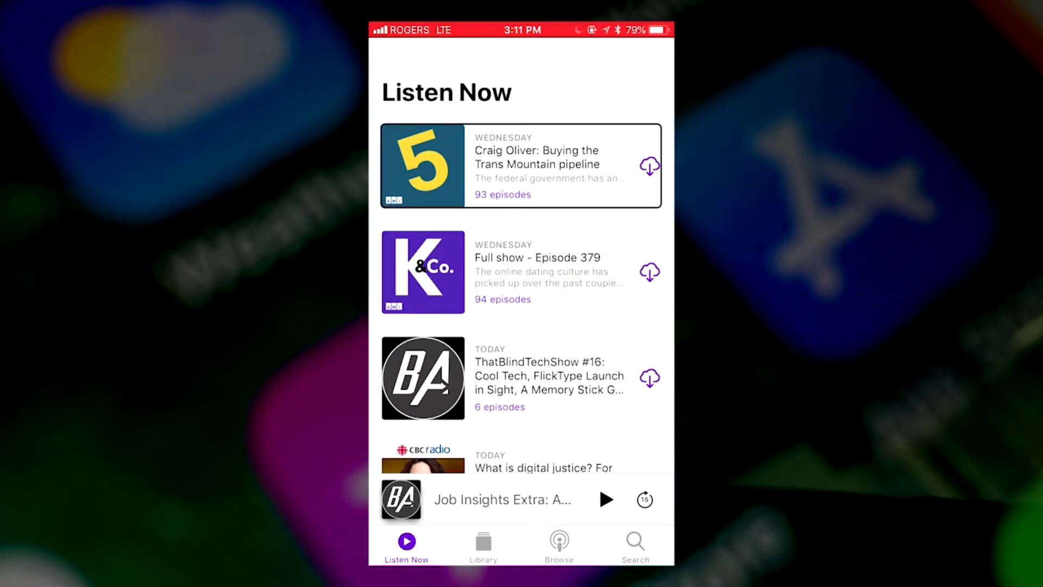
{"action": "left_click", "coordinate": [521, 252]}
{"action": "scroll", "coordinate": [521, 272], "scroll_direction": "up", "scroll_amount": 2}
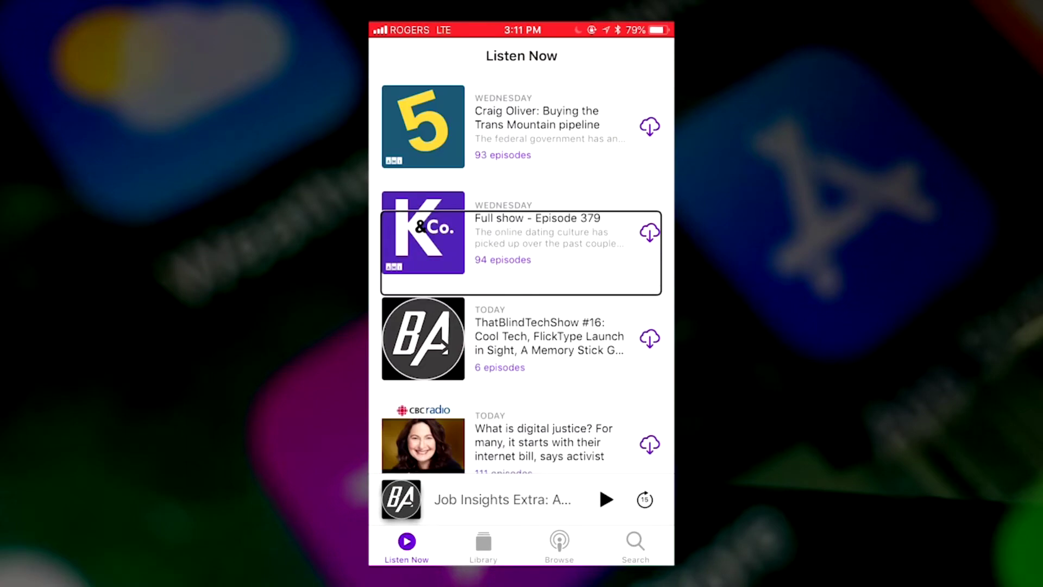
{"action": "left_click", "coordinate": [521, 126]}
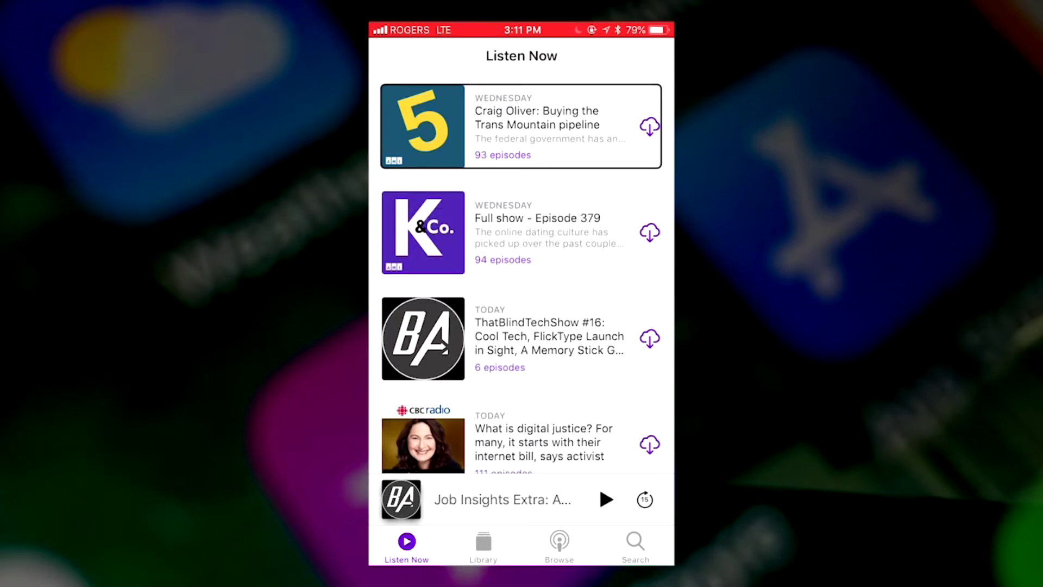
{"action": "left_click", "coordinate": [520, 55]}
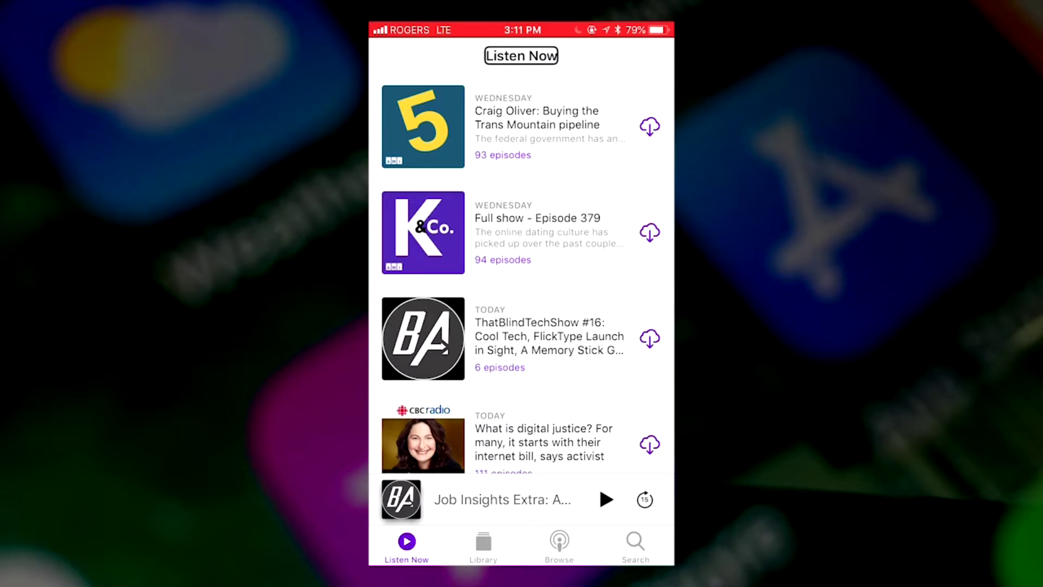
{"action": "left_click", "coordinate": [521, 126]}
{"action": "left_click", "coordinate": [559, 545]}
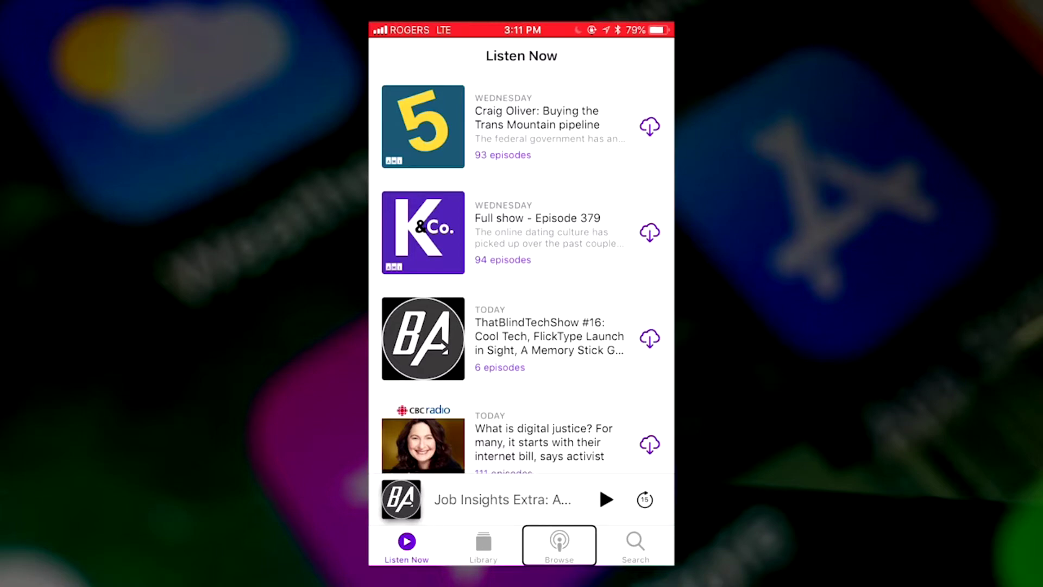
{"action": "left_click", "coordinate": [483, 545]}
In Library, open Live from Studio 5 from the Recently Updated shows
{"action": "double_click", "coordinate": [483, 545]}
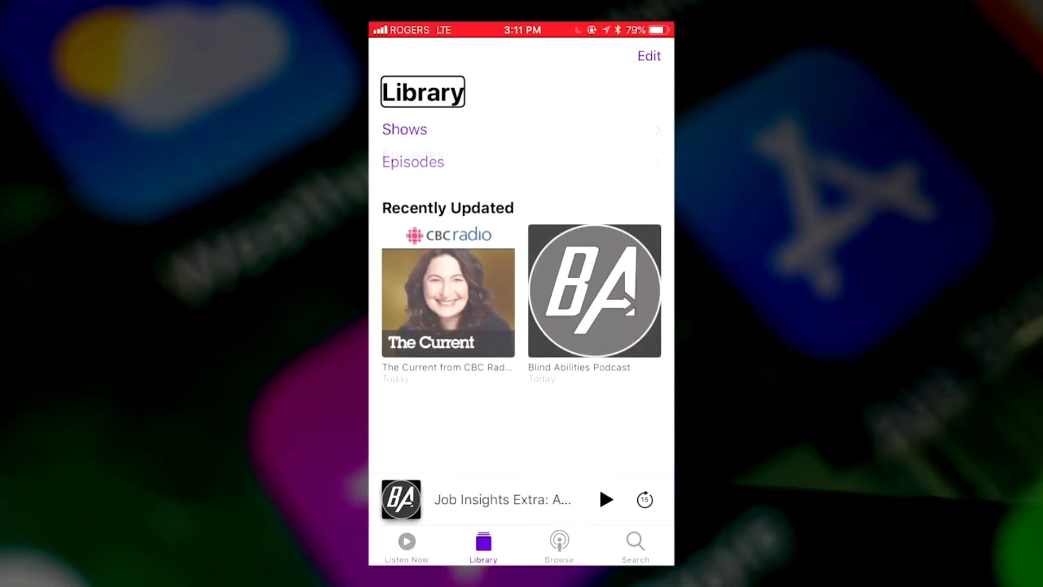
{"action": "left_click", "coordinate": [521, 161]}
{"action": "left_click", "coordinate": [520, 95]}
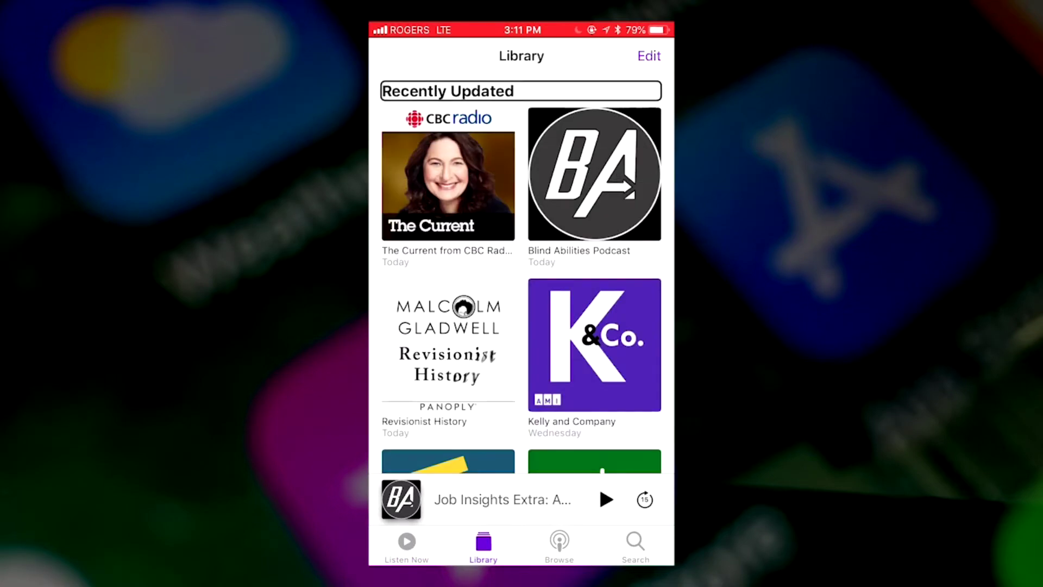
{"action": "left_click", "coordinate": [448, 187]}
{"action": "left_click", "coordinate": [595, 187]}
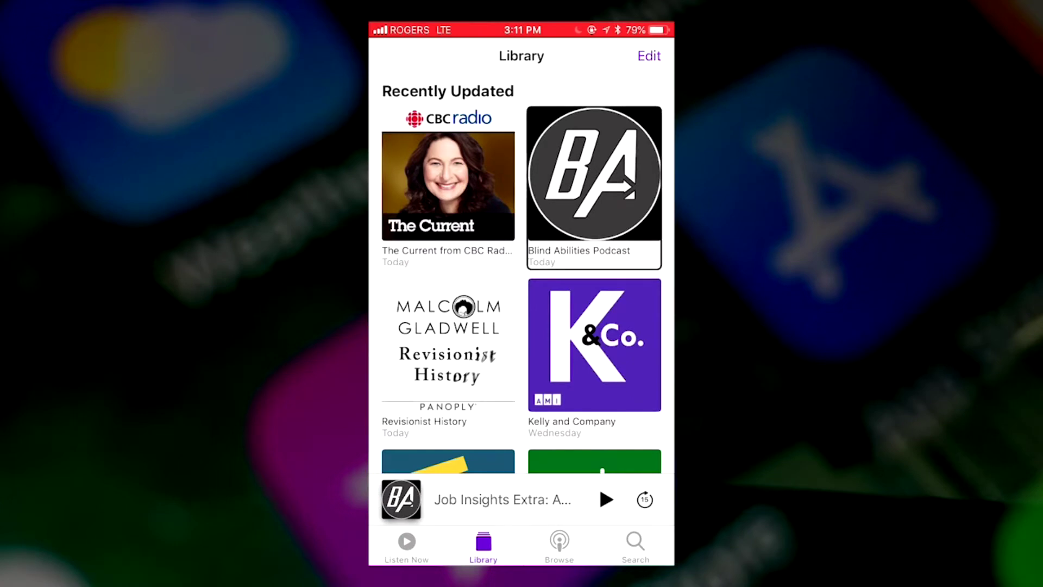
{"action": "left_click", "coordinate": [448, 358]}
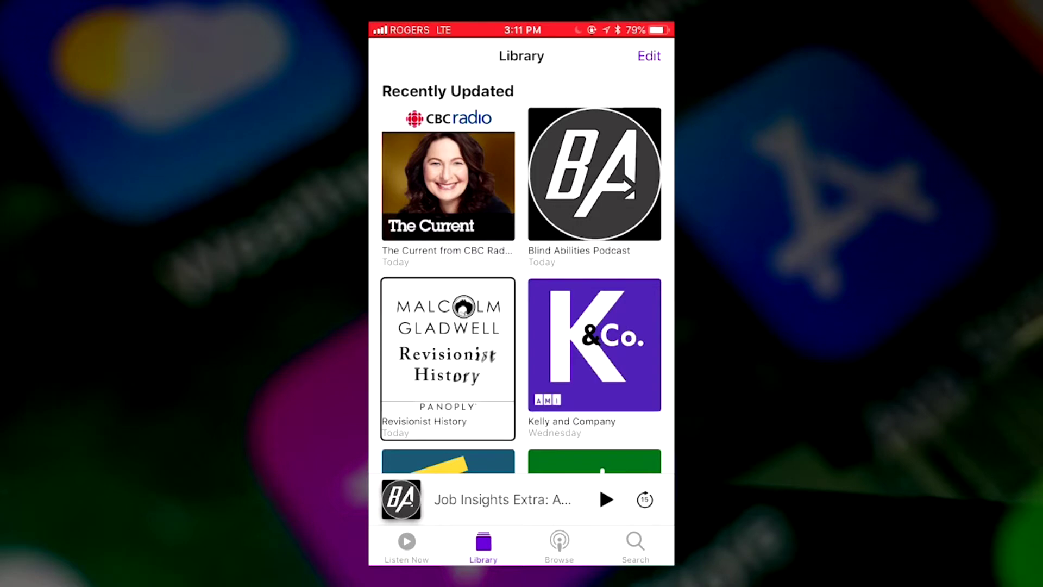
{"action": "left_click", "coordinate": [594, 345]}
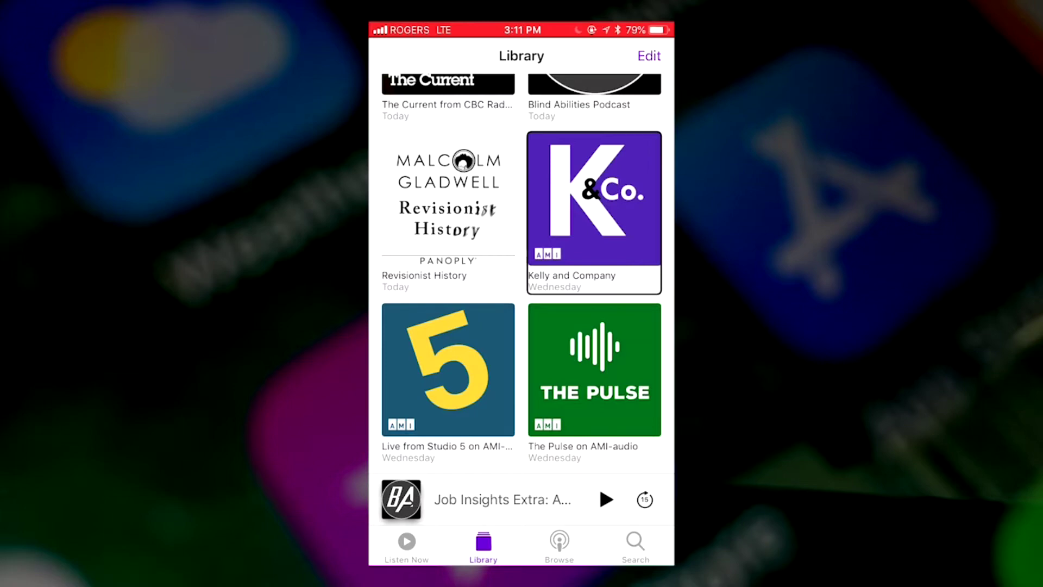
{"action": "left_click", "coordinate": [448, 369]}
{"action": "double_click", "coordinate": [448, 369]}
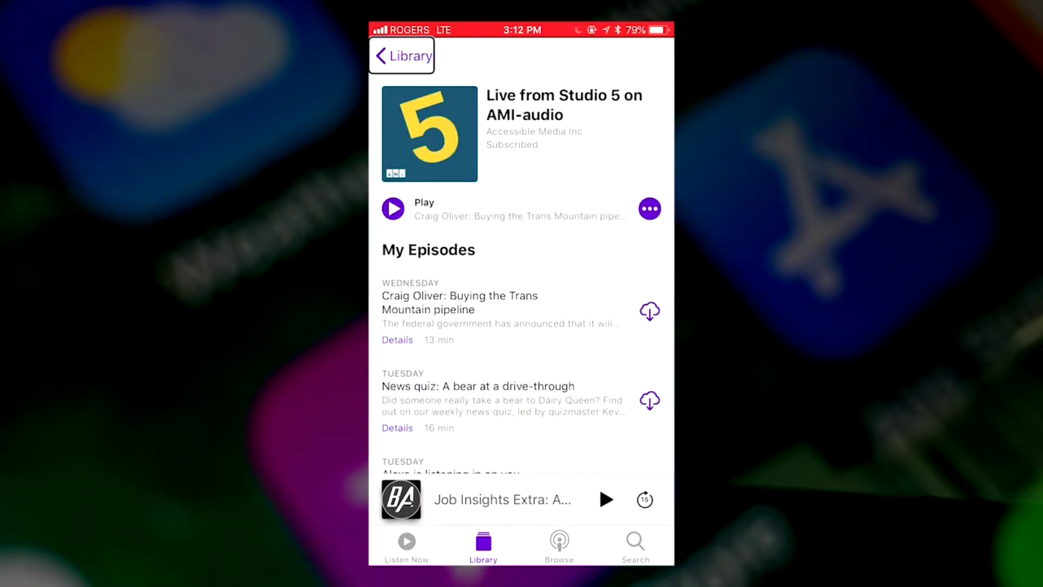
Play the latest episode, Craig Oliver: Buying the Trans Mountain pipeline, then pause it
{"action": "left_click", "coordinate": [521, 129]}
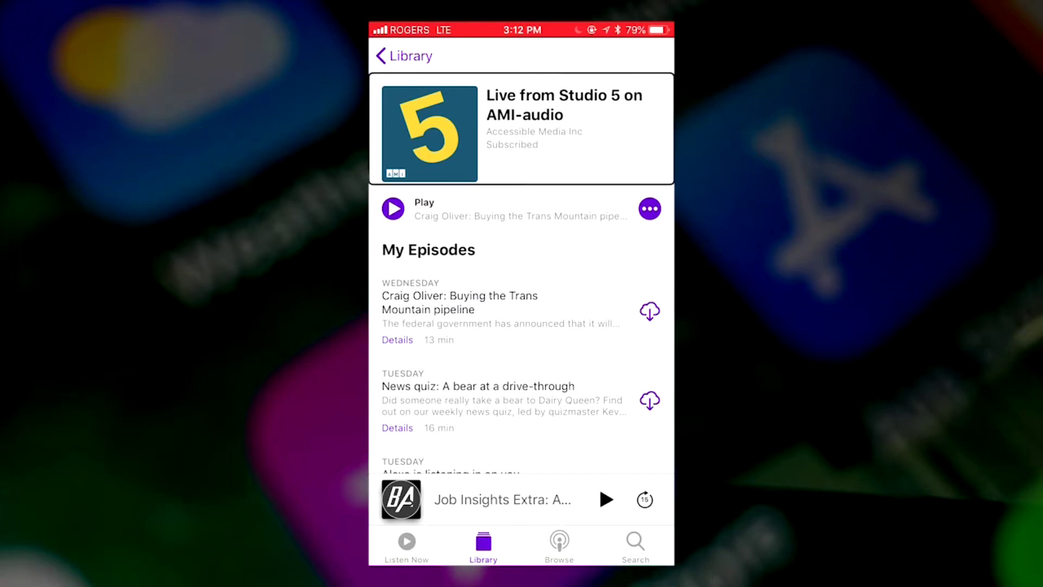
{"action": "left_click", "coordinate": [521, 208]}
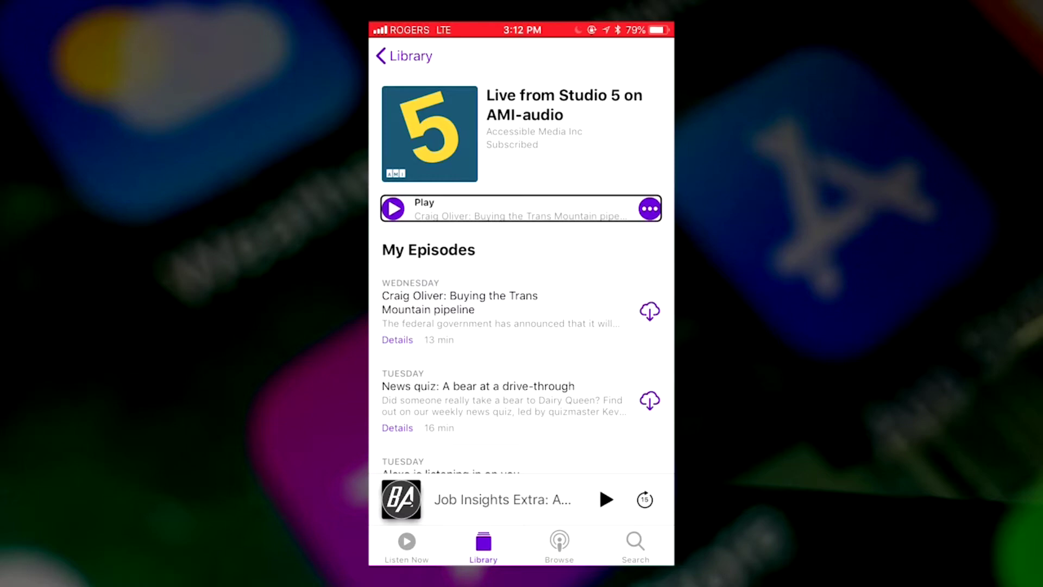
{"action": "left_click", "coordinate": [522, 208]}
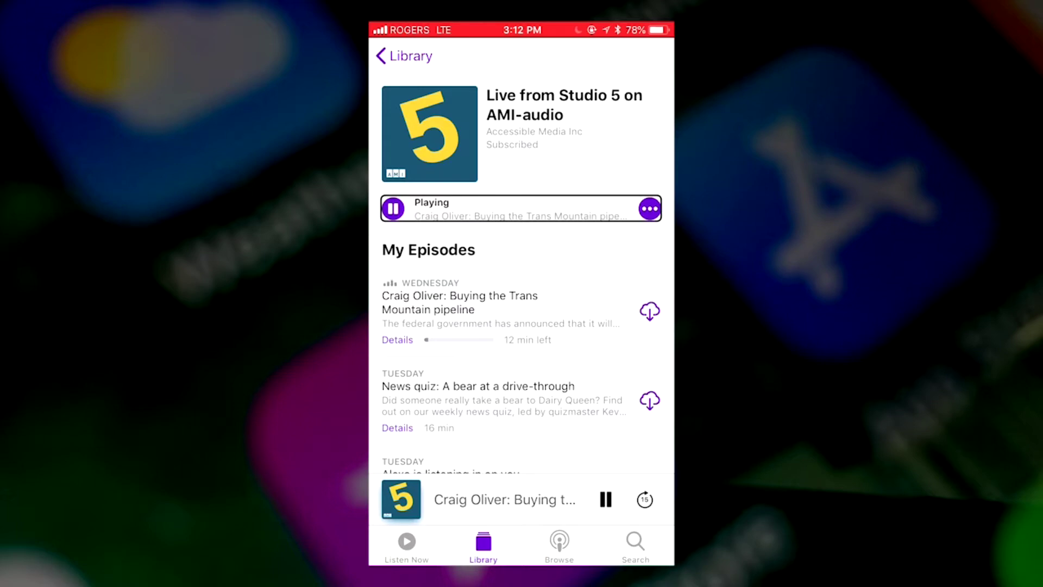
{"action": "key", "text": "space"}
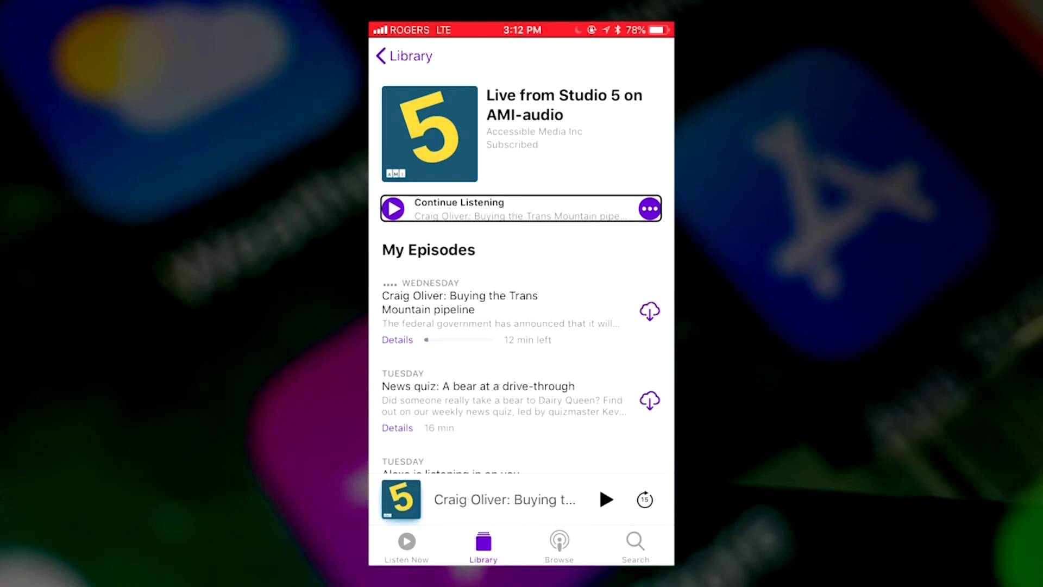
Expand the mini player artwork into the full Now Playing screen
{"action": "left_click", "coordinate": [483, 545]}
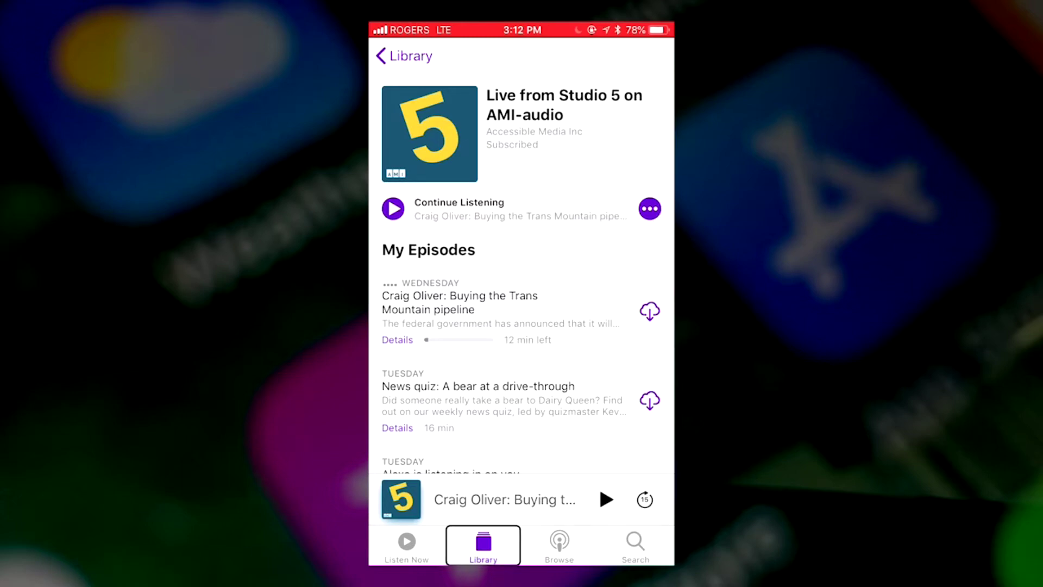
{"action": "left_click", "coordinate": [407, 545]}
{"action": "left_click", "coordinate": [644, 498]}
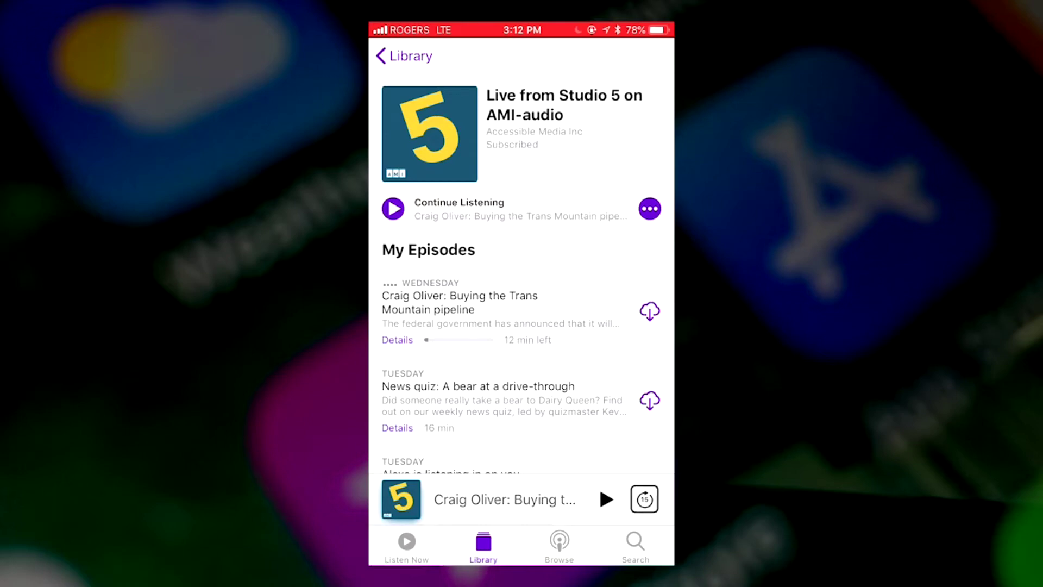
{"action": "left_click", "coordinate": [605, 499]}
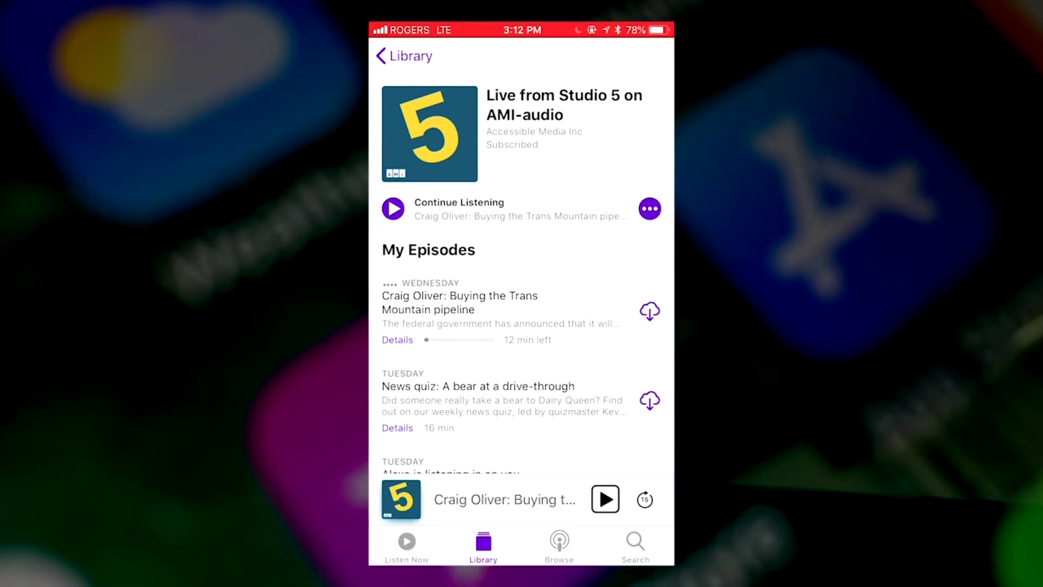
{"action": "left_click", "coordinate": [506, 499]}
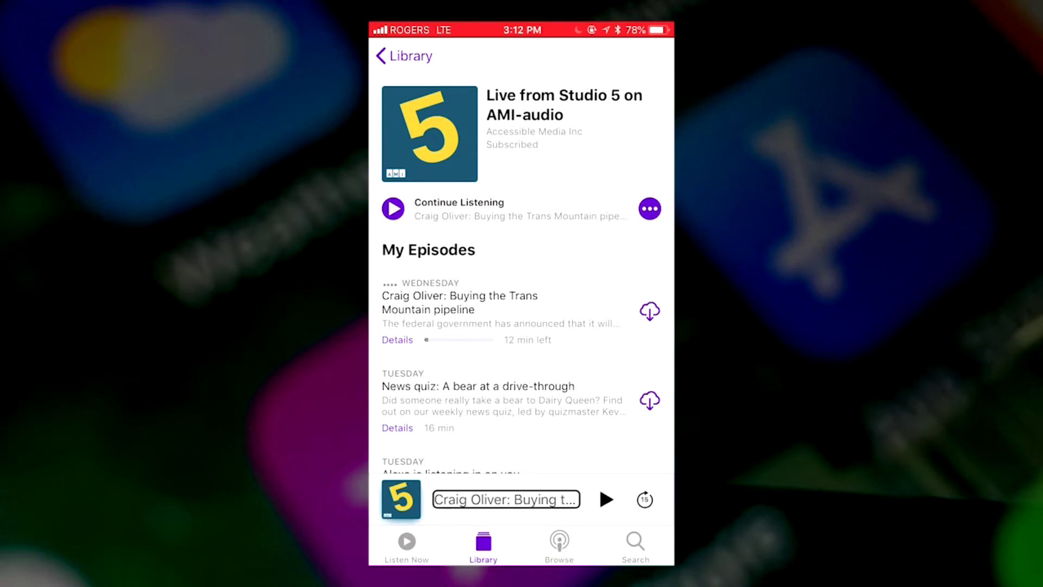
{"action": "left_click", "coordinate": [401, 498]}
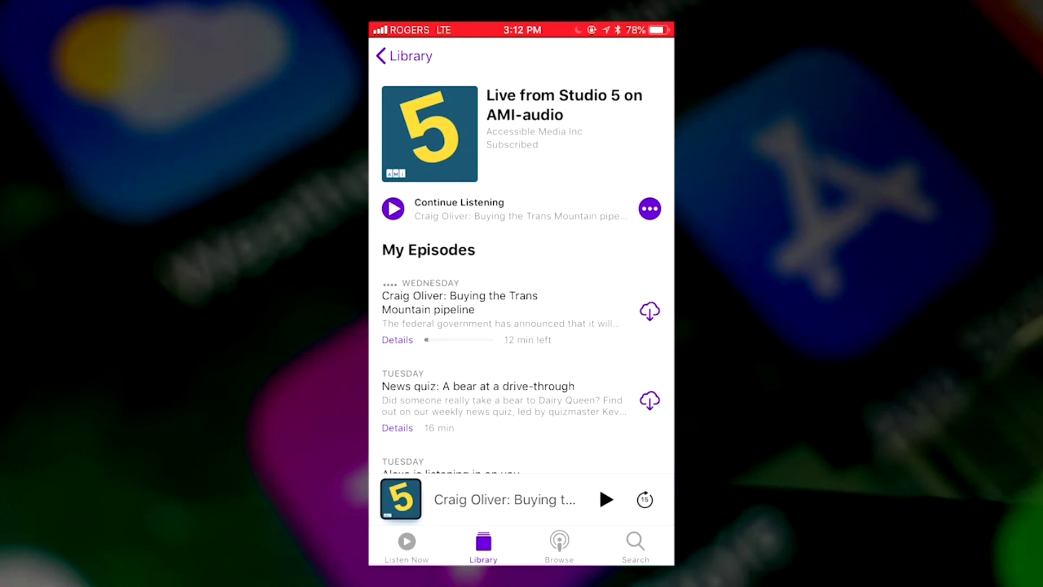
{"action": "double_click", "coordinate": [401, 498]}
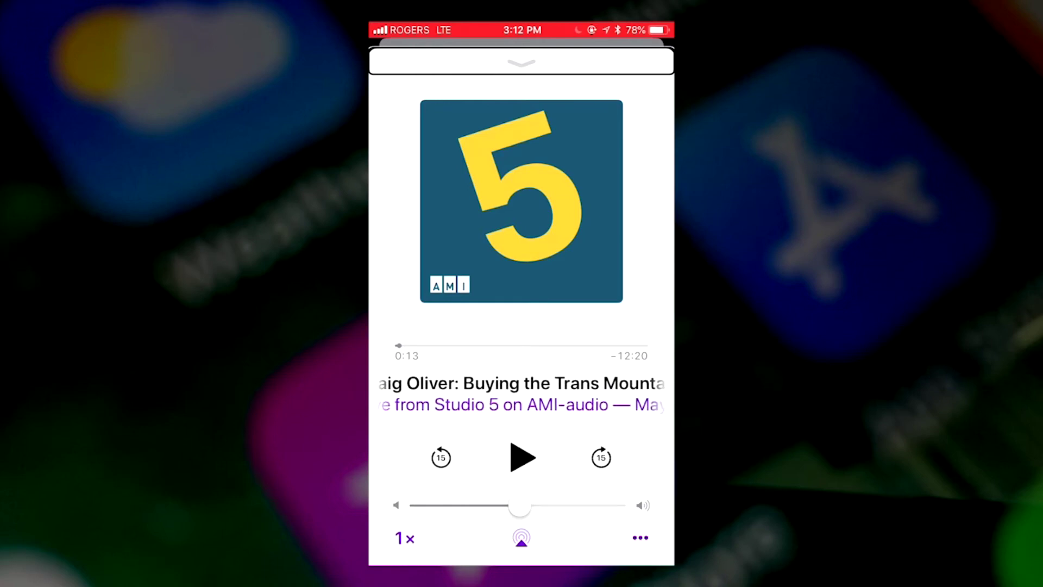
Review the Now Playing artwork, position, episode title, show name and rewind-15 control
{"action": "left_click", "coordinate": [522, 201]}
{"action": "left_click", "coordinate": [522, 347]}
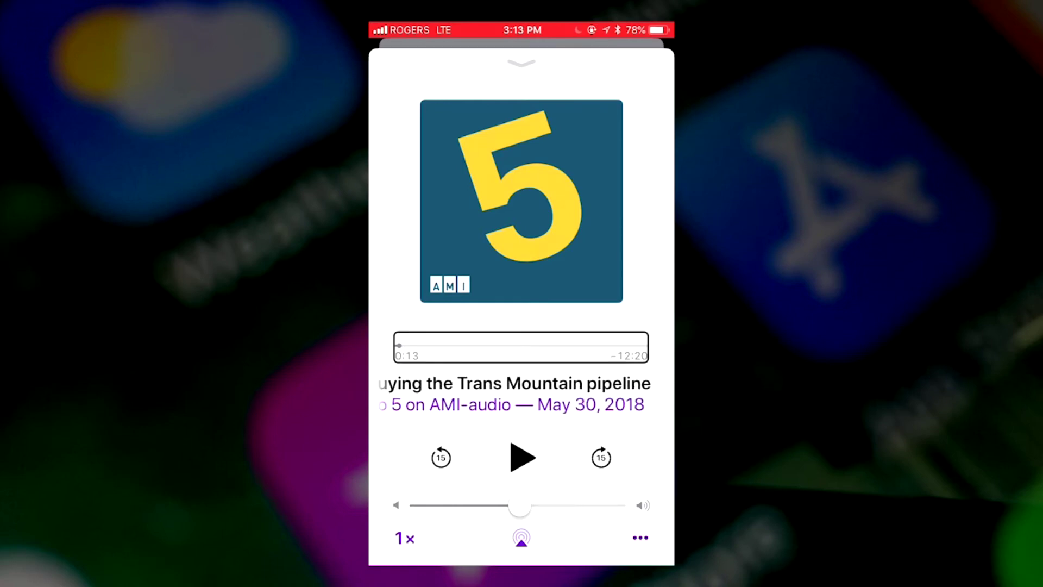
{"action": "left_click", "coordinate": [522, 382]}
{"action": "left_click", "coordinate": [522, 404]}
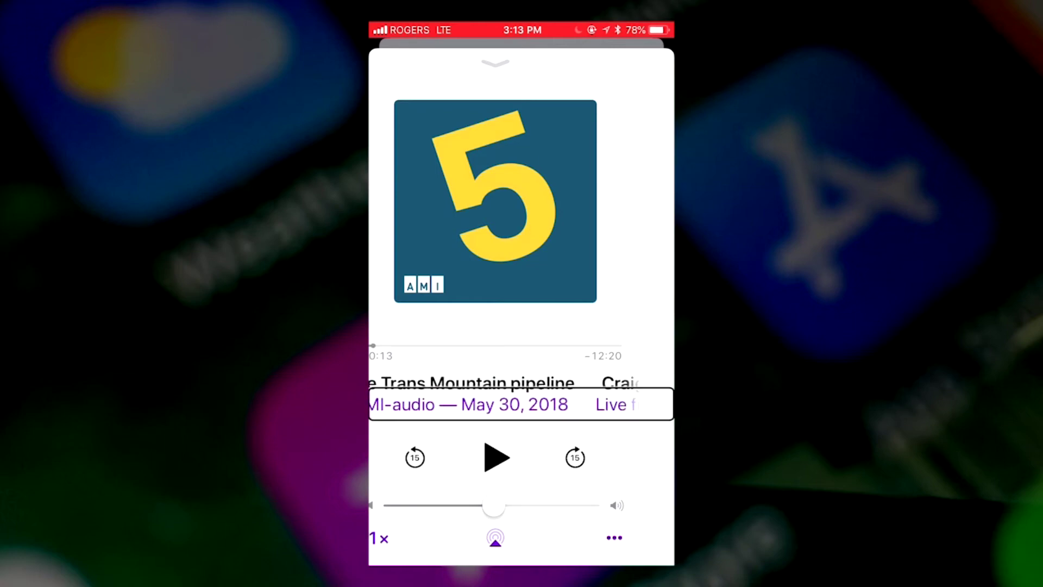
{"action": "left_click", "coordinate": [414, 457]}
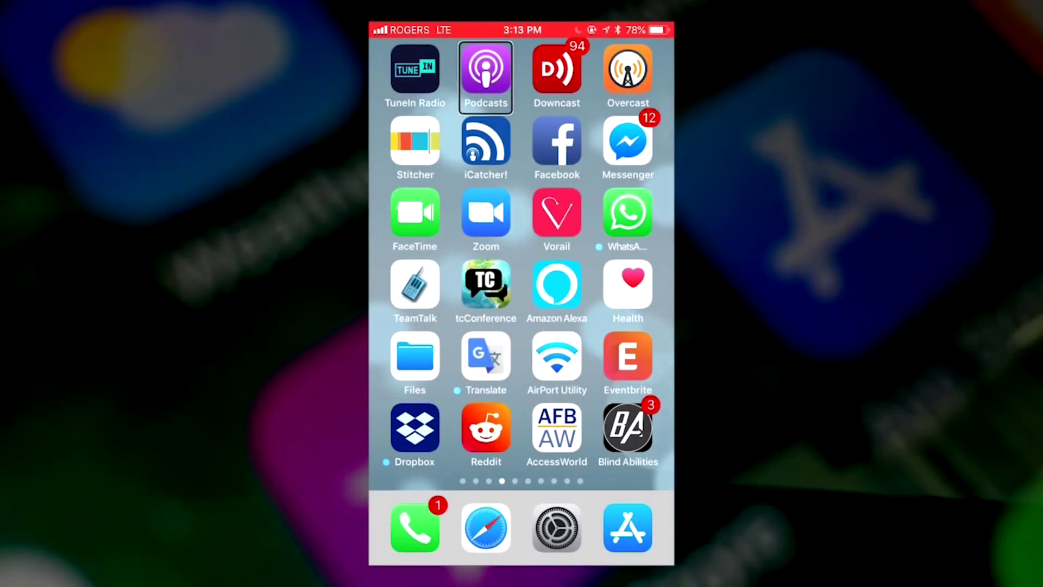
{"action": "left_click", "coordinate": [627, 527]}
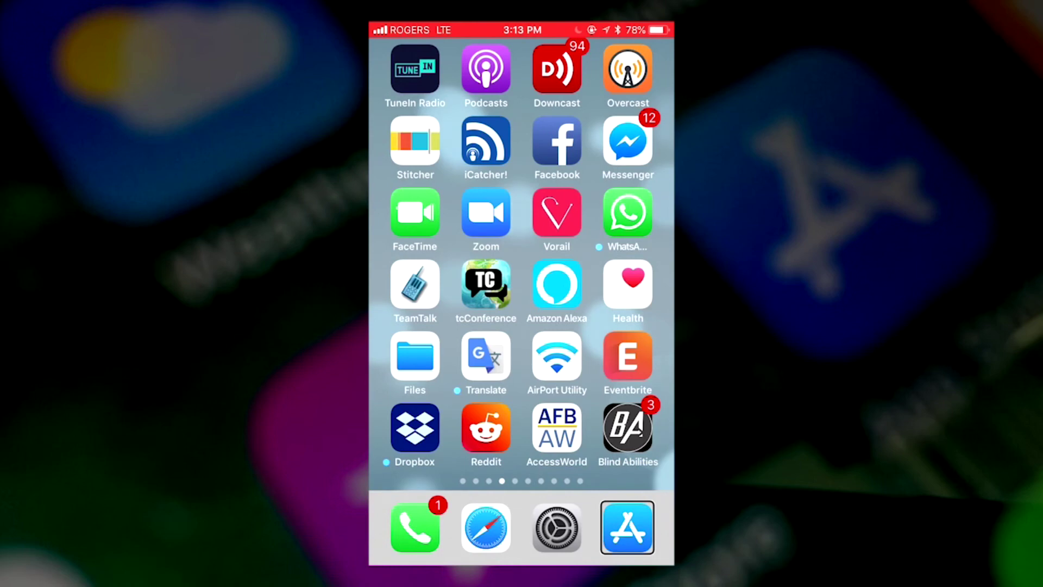